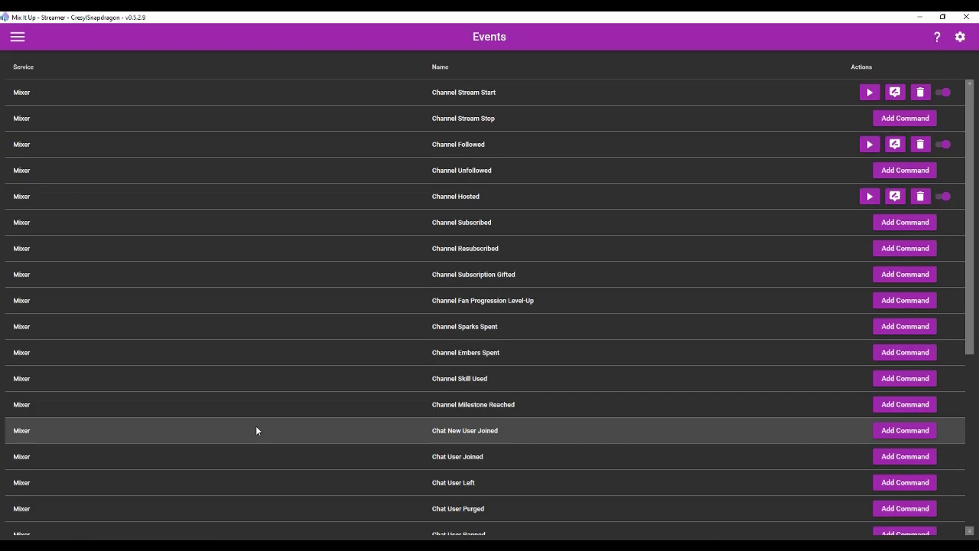
# Open the Services page and expand the Discord service to check its connection.
pyautogui.click(16, 37)
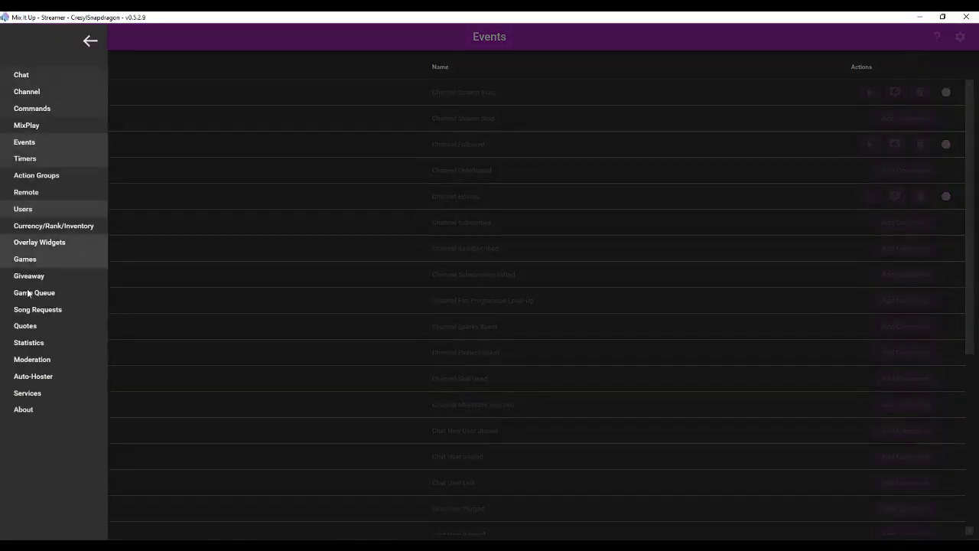
pyautogui.click(41, 392)
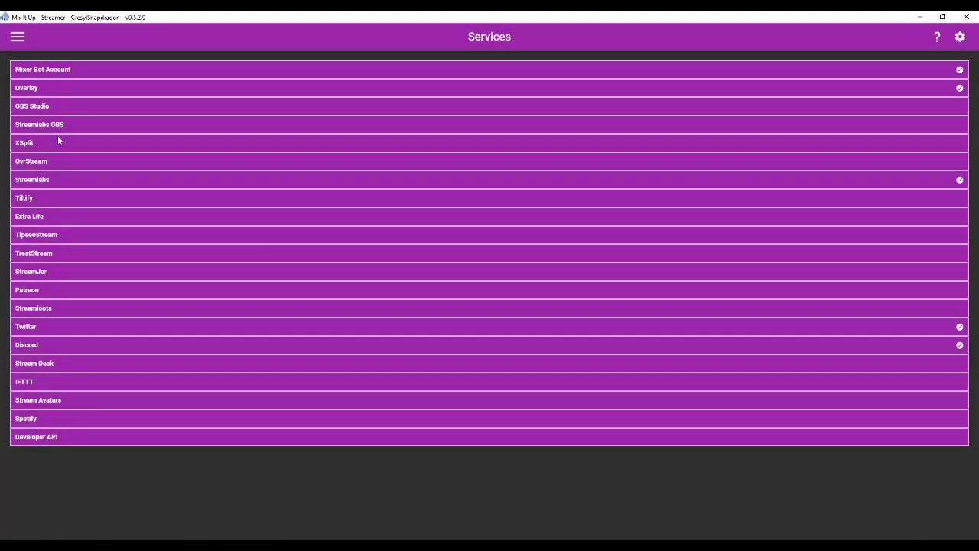
pyautogui.click(51, 346)
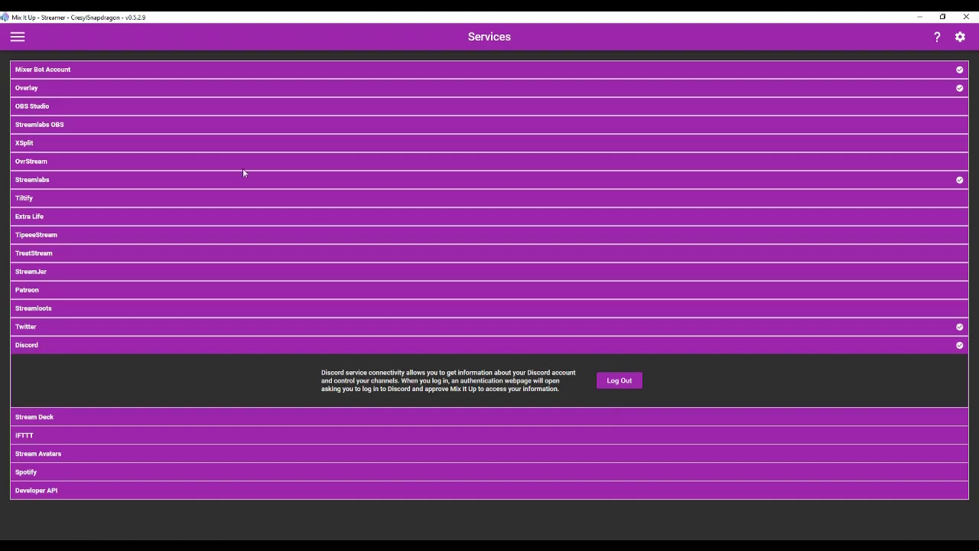
# Return to the Events page, edit the Channel Followed command and add a Discord action to it.
pyautogui.click(17, 36)
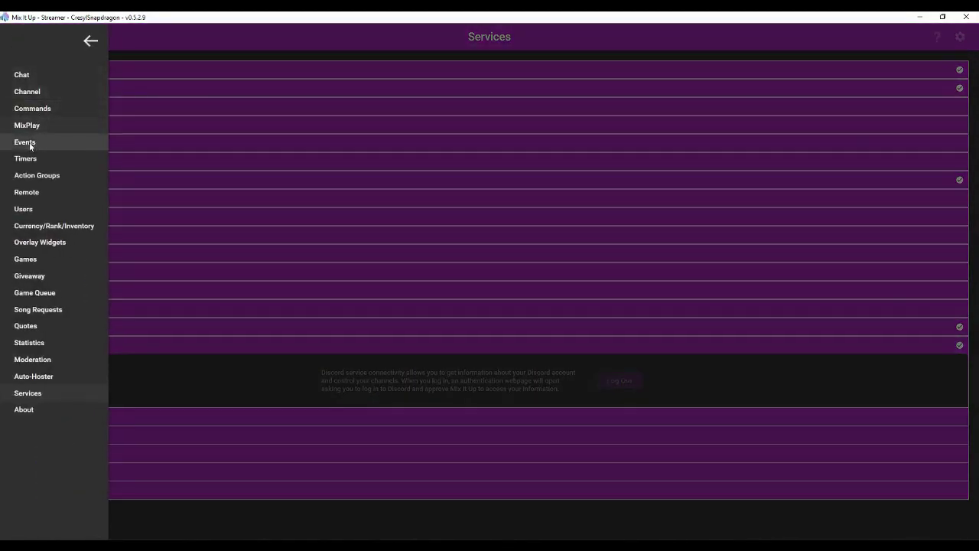
pyautogui.click(29, 143)
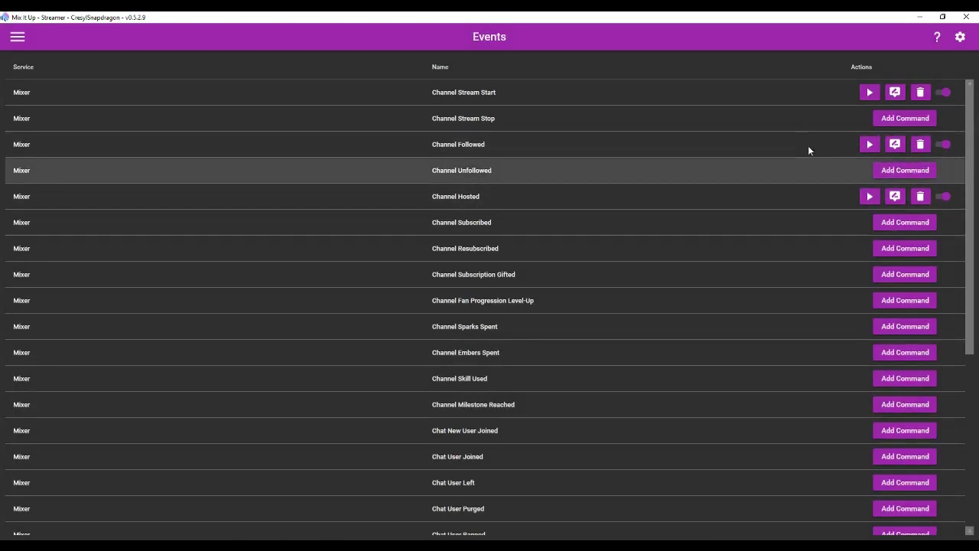
pyautogui.click(898, 148)
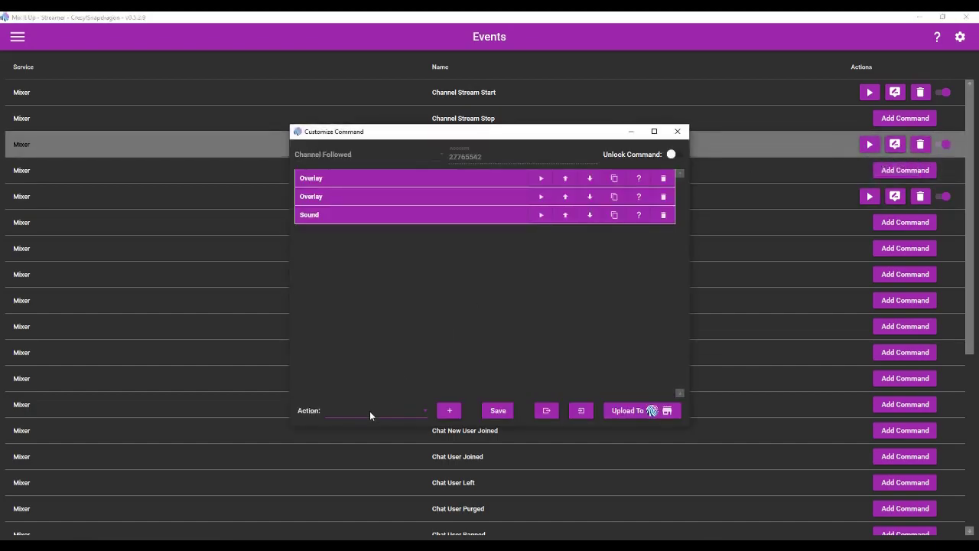
pyautogui.click(369, 410)
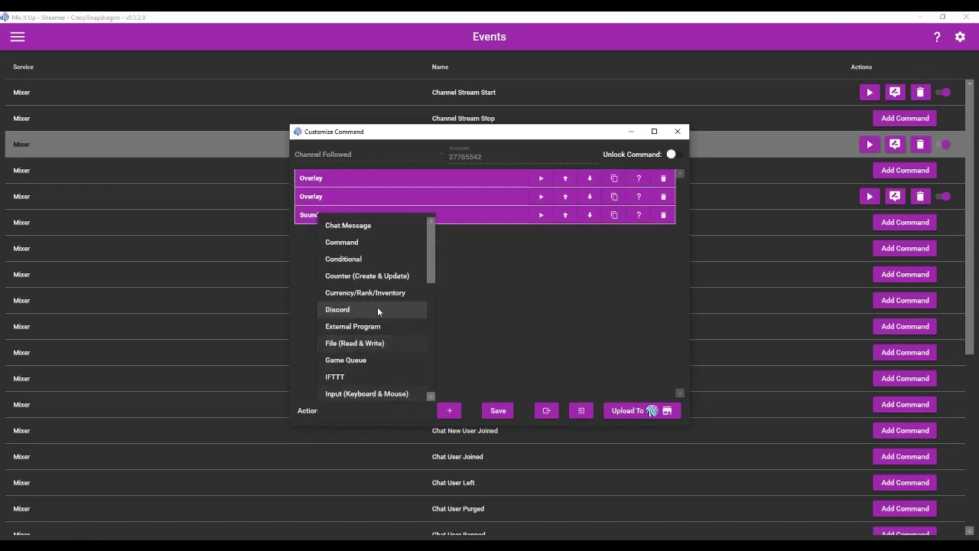
pyautogui.click(360, 309)
pyautogui.click(449, 410)
# Set the Channel Followed Discord action to Send Message in the activity-feed chat channel.
pyautogui.click(335, 273)
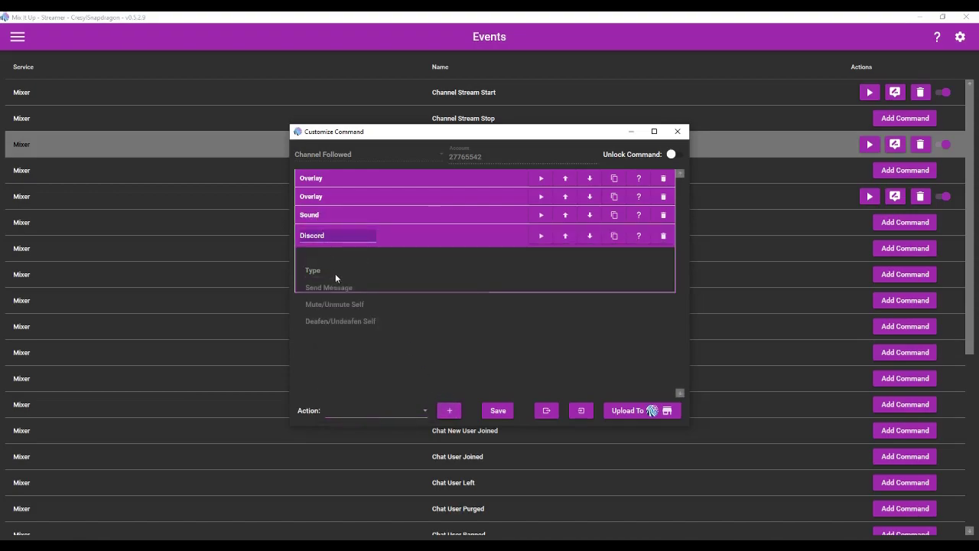
pyautogui.click(335, 287)
pyautogui.click(340, 307)
pyautogui.scroll(-3, 358, 395)
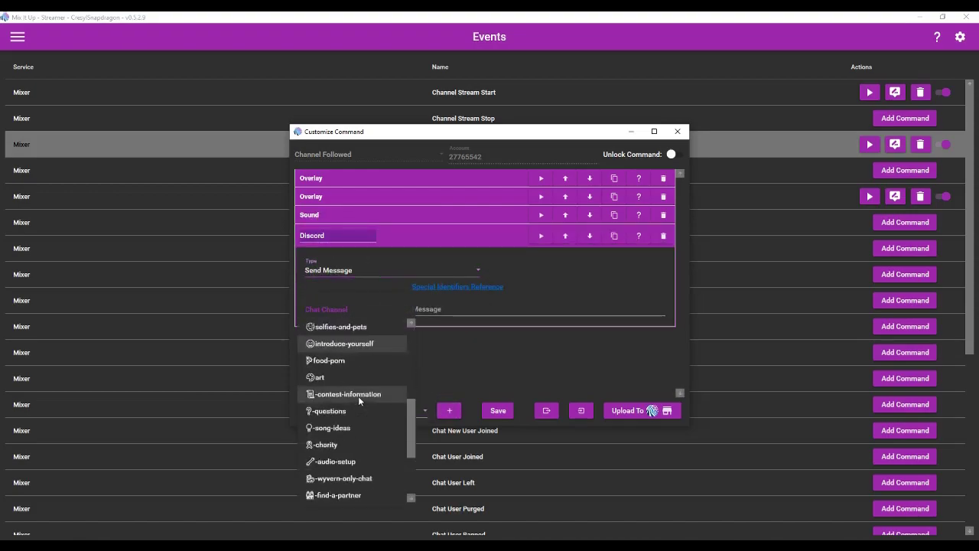
pyautogui.scroll(-2, 358, 396)
pyautogui.click(343, 475)
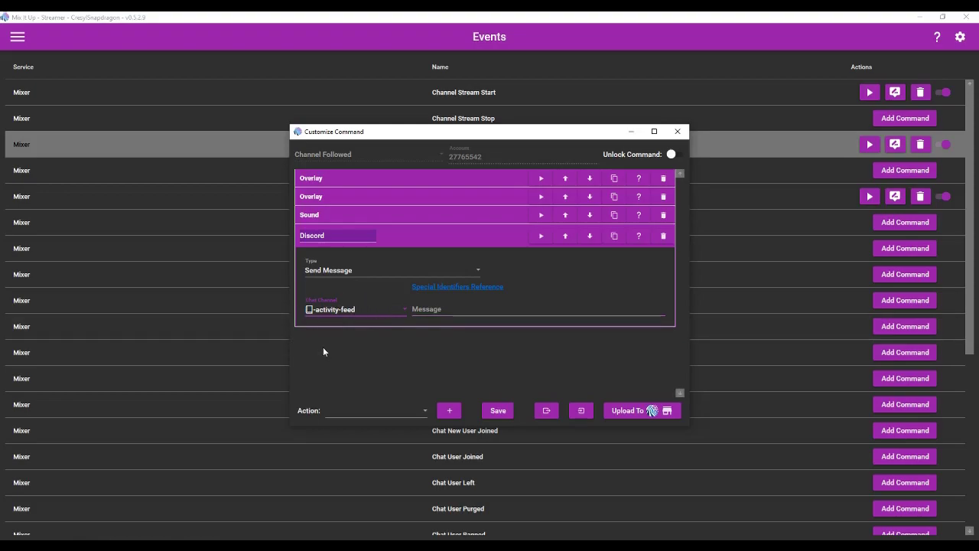
# Enter "$username has followed your channel!" as the Discord message and save the Channel Followed command.
pyautogui.click(429, 306)
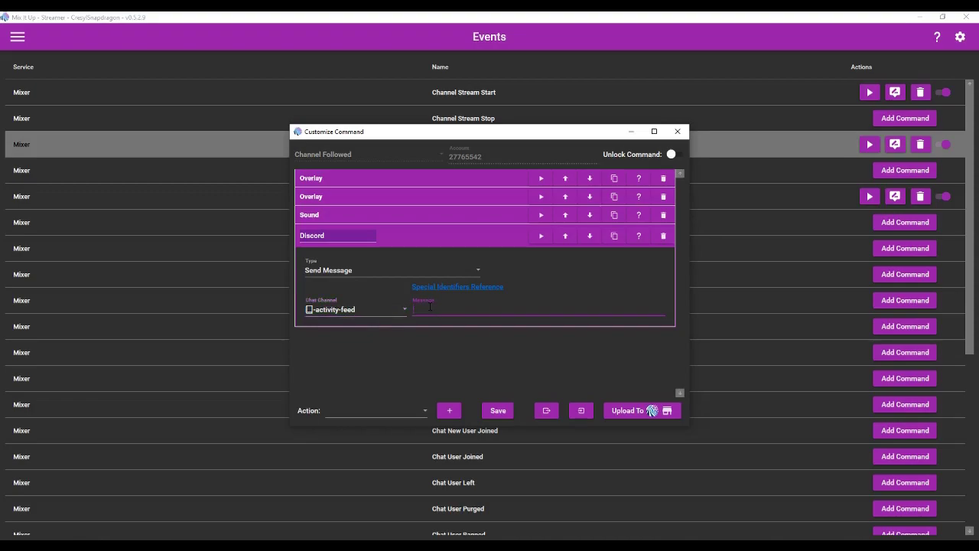
pyautogui.write('$username has followed your channel!')
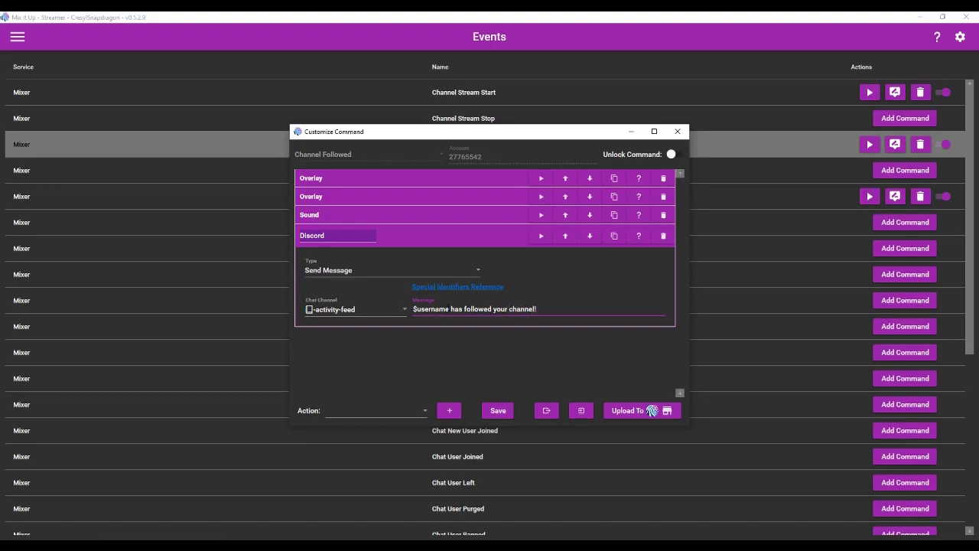
pyautogui.moveTo(449, 309); pyautogui.dragTo(399, 308)
pyautogui.click(497, 410)
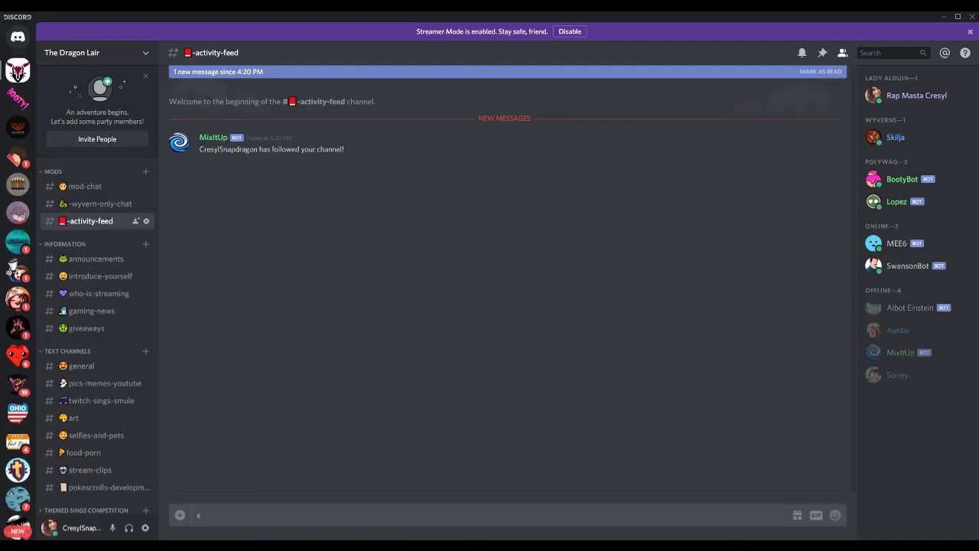
# Switch from Discord to the maximized Mix It Up window and add a Discord action to the Channel Hosted command.
pyautogui.hotkey('alt', 'Tab')
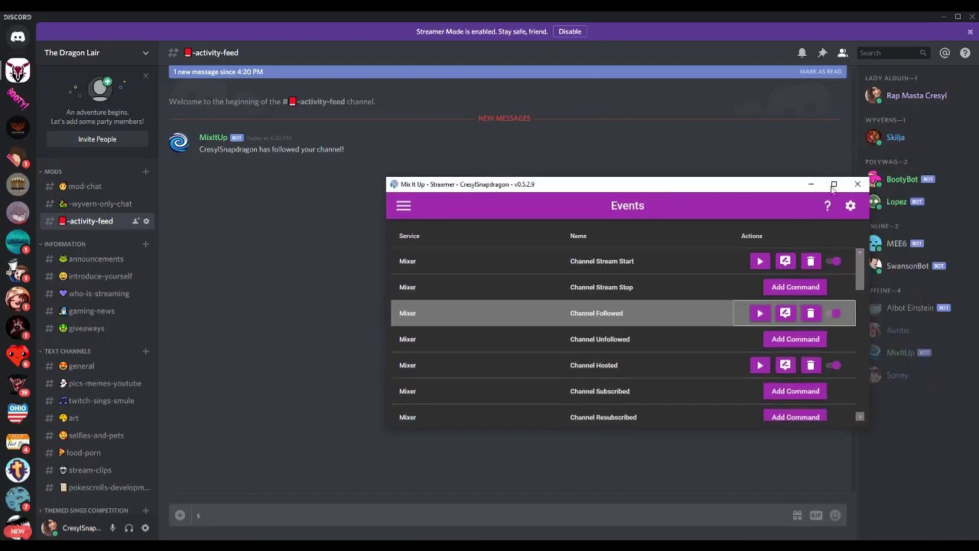
pyautogui.doubleClick(659, 180)
pyautogui.click(894, 196)
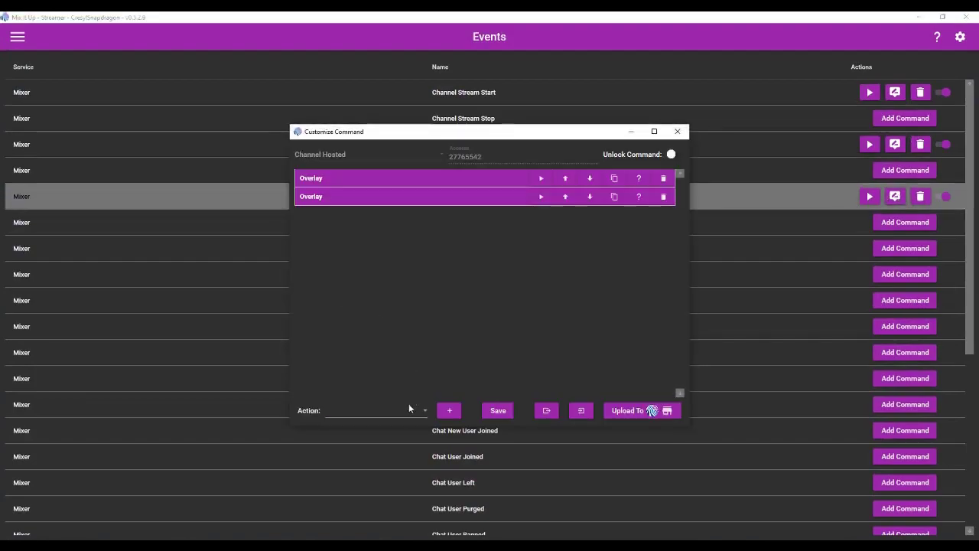
pyautogui.click(409, 406)
pyautogui.scroll(1, 375, 314)
pyautogui.click(360, 309)
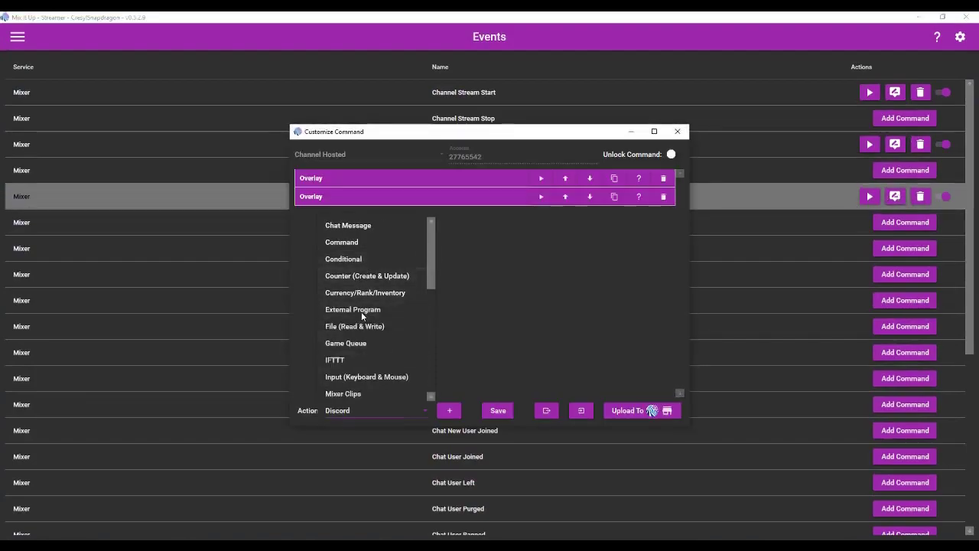
pyautogui.click(448, 409)
# Set the Channel Hosted Discord action to Send Message in the activity-feed chat channel.
pyautogui.click(386, 262)
pyautogui.click(371, 270)
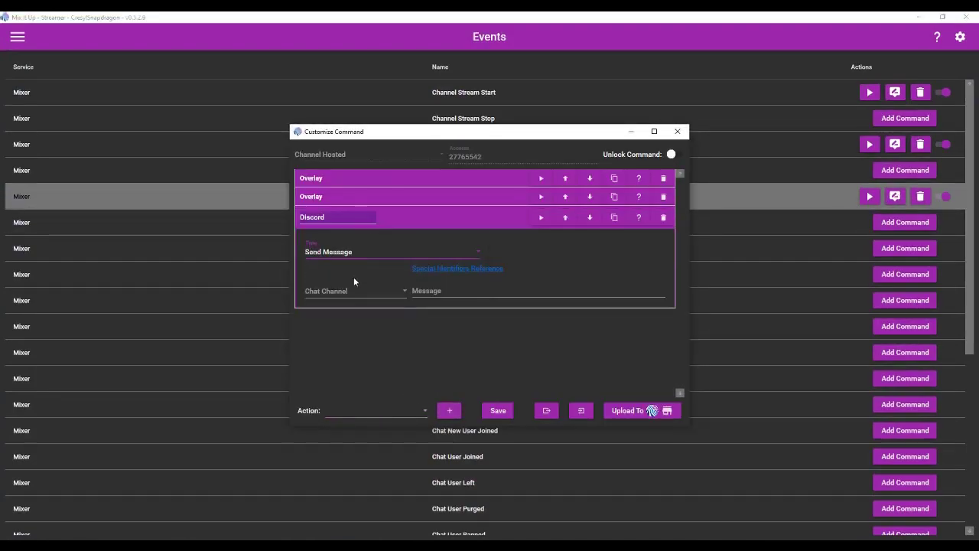
pyautogui.click(354, 289)
pyautogui.click(337, 460)
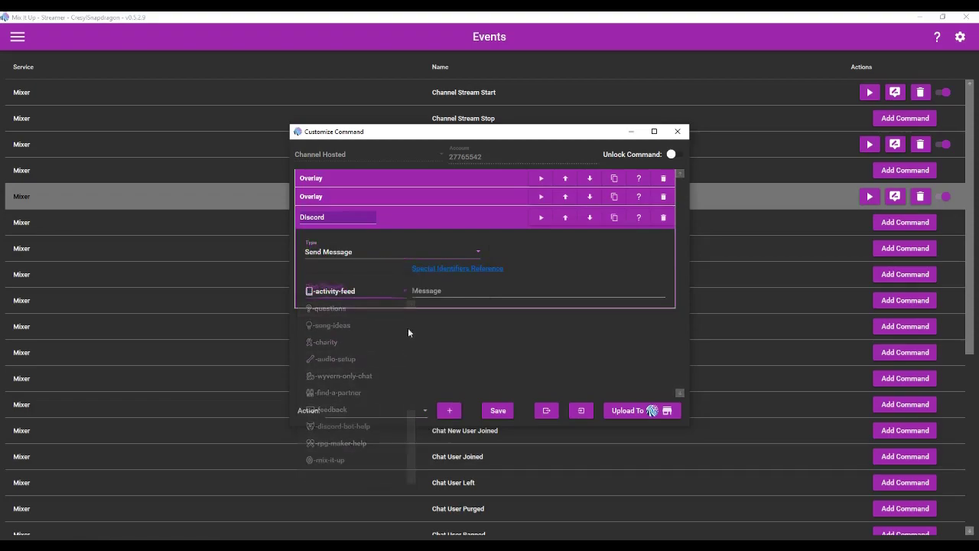
# Enter "$username has hosted your channel!" as the Discord message and save the Channel Hosted command.
pyautogui.click(434, 294)
pyautogui.write('$username')
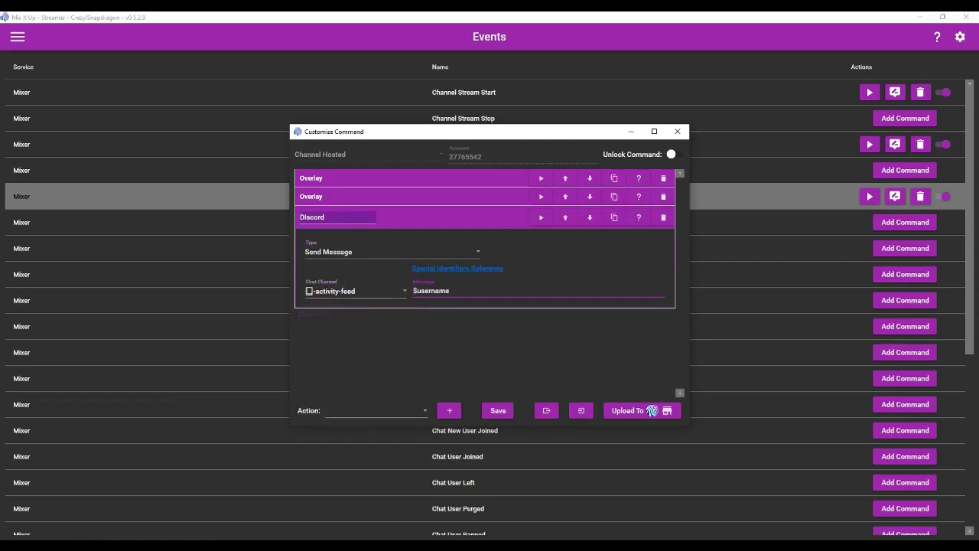
pyautogui.write(' has hosted your channel!')
pyautogui.click(497, 410)
# Check the activity-feed channel in Discord for the host message, and return to the maximized Mix It Up window.
pyautogui.hotkey('alt', 'Tab')
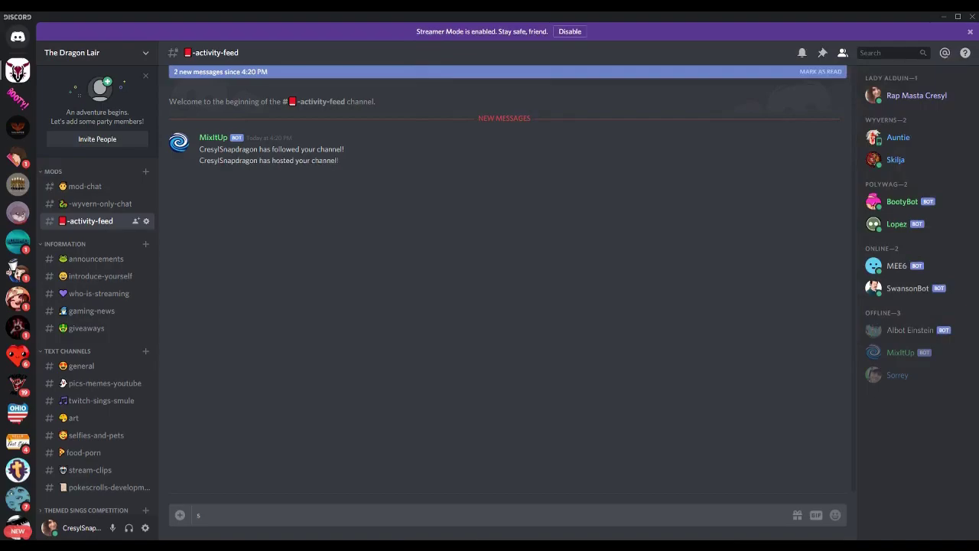
pyautogui.hotkey('alt', 'Tab')
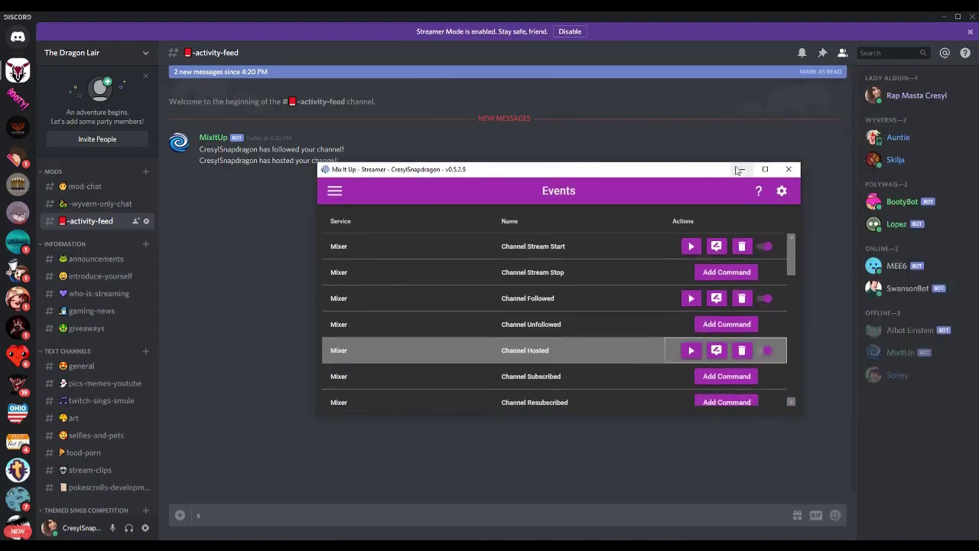
pyautogui.click(768, 166)
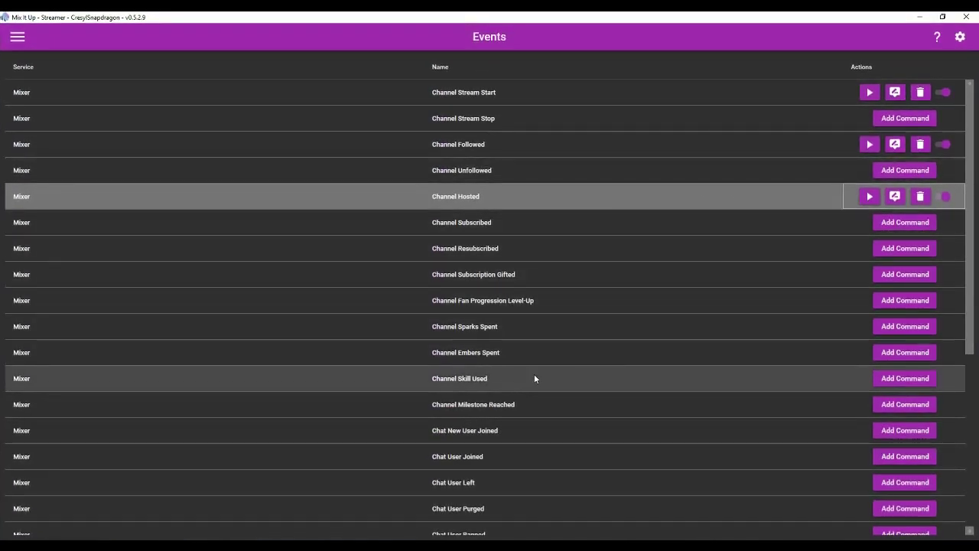
# Create an Advanced Command for the Chat User Banned event and add a Discord action to it.
pyautogui.scroll(-1, 510, 434)
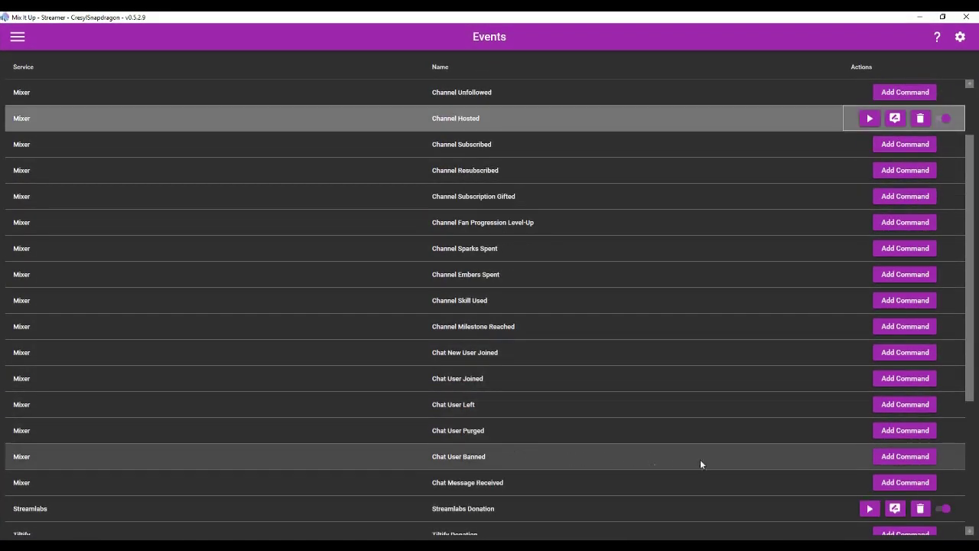
pyautogui.click(903, 456)
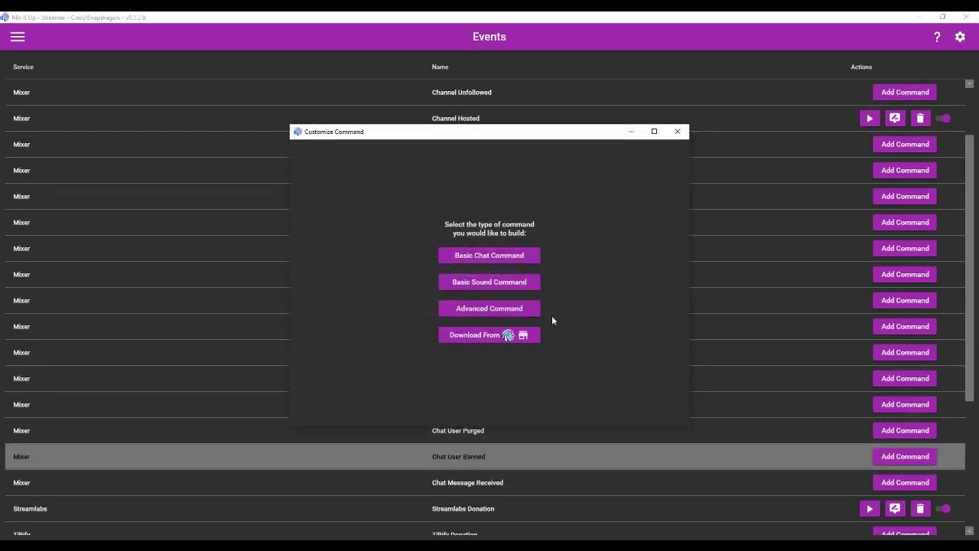
pyautogui.click(502, 310)
pyautogui.click(393, 415)
pyautogui.scroll(-2, 366, 327)
pyautogui.scroll(2, 366, 327)
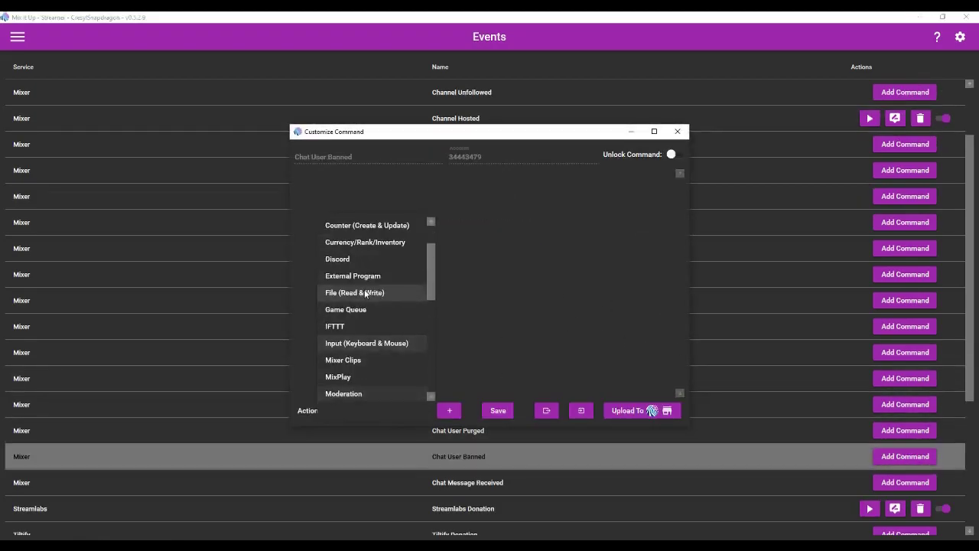
pyautogui.click(368, 257)
# Set the Chat User Banned Discord action to Send Message in the activity-feed chat channel.
pyautogui.click(356, 219)
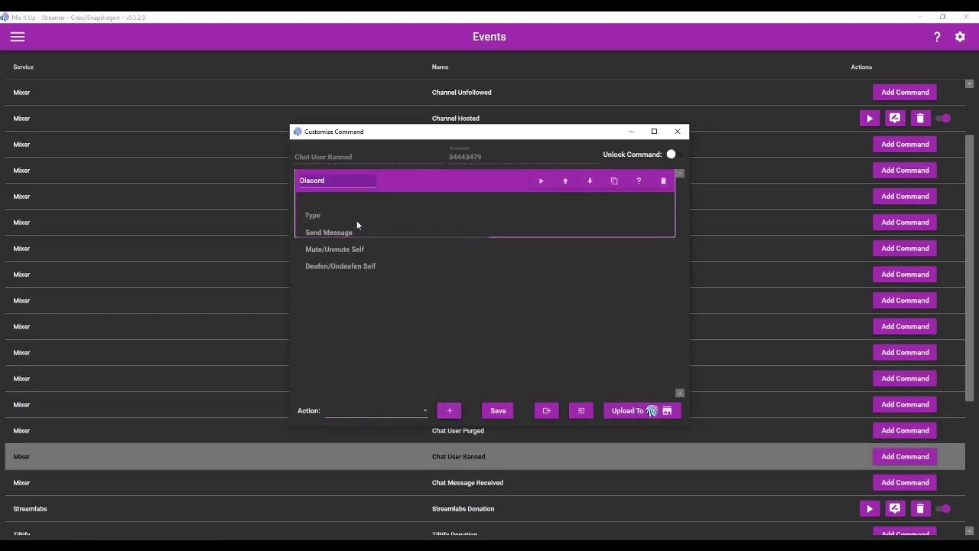
pyautogui.click(356, 219)
pyautogui.click(341, 251)
pyautogui.scroll(-1, 358, 330)
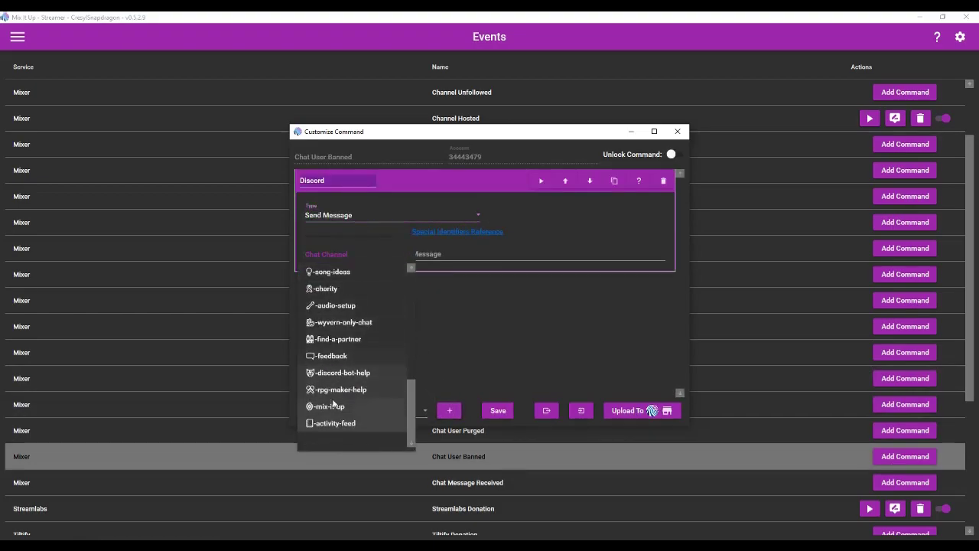
pyautogui.click(344, 425)
# Enter "$username has banned $targetusername." as the Discord message and save the Chat User Banned command.
pyautogui.click(453, 256)
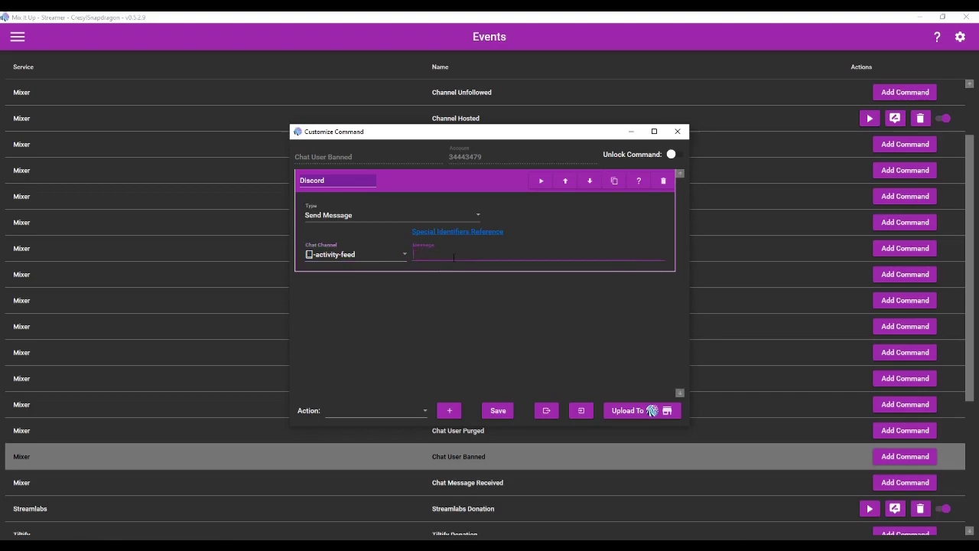
pyautogui.write('$username has banned')
pyautogui.write('argert')
pyautogui.press('BackSpace')
pyautogui.press('BackSpace')
pyautogui.write('tusername.')
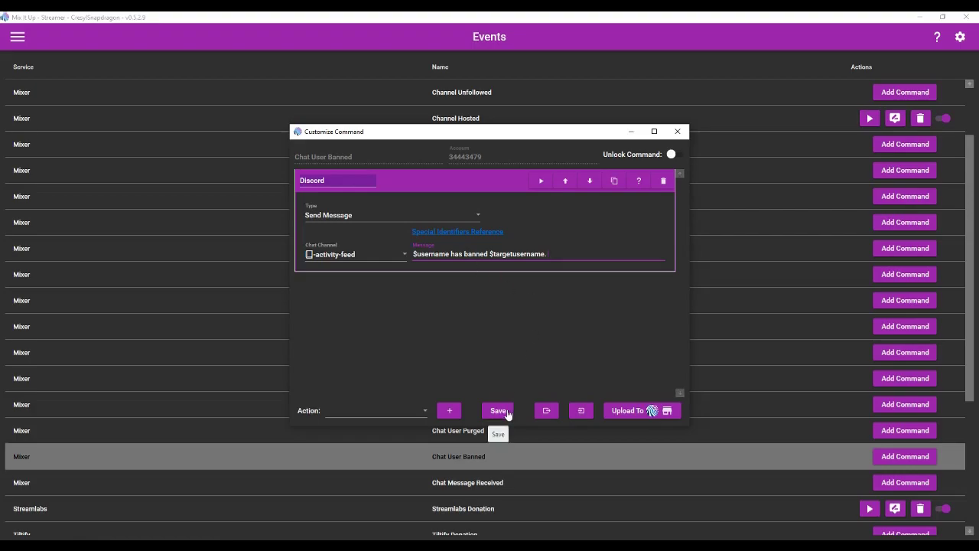
pyautogui.click(507, 414)
# Check the activity-feed channel in Discord for the ban message, and bring the maximized Mix It Up window back.
pyautogui.doubleClick(613, 17)
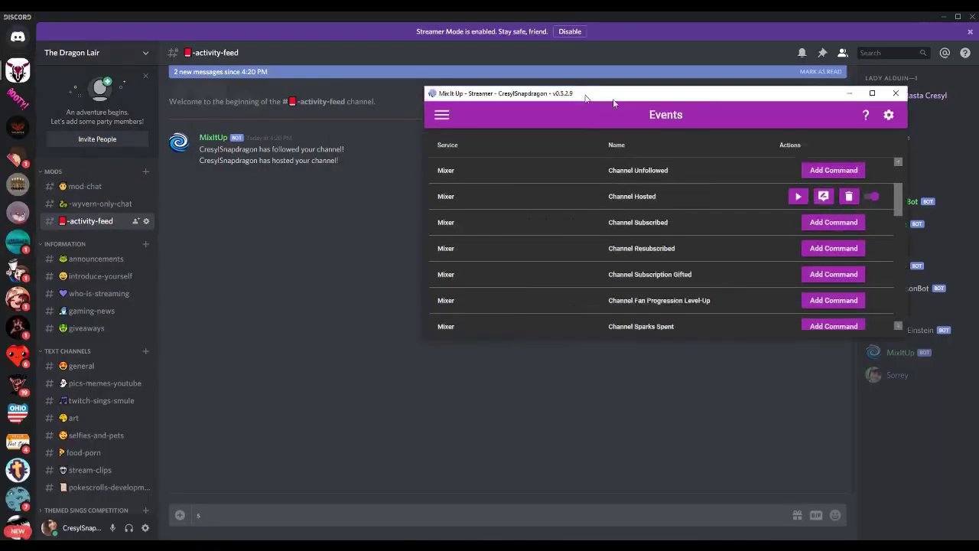
pyautogui.hotkey('alt', 'Tab')
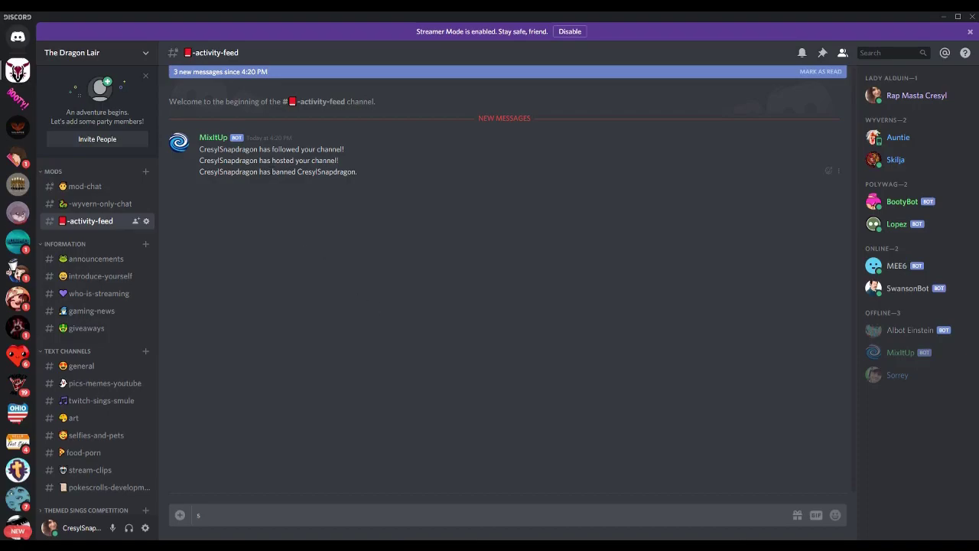
pyautogui.moveTo(978, 212); pyautogui.dragTo(420, 228)
pyautogui.click(746, 222)
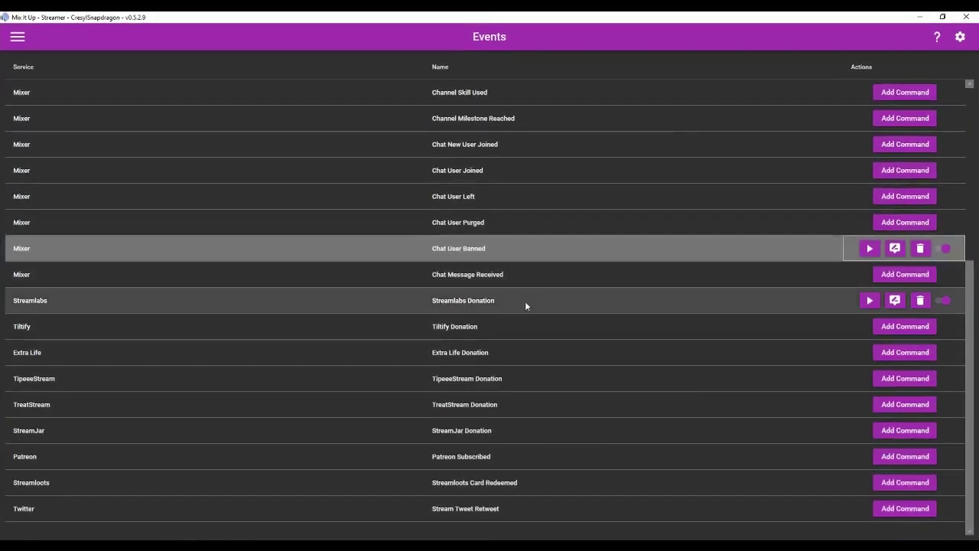
# Edit the Streamlabs Donation command and add a Discord action to it.
pyautogui.click(899, 304)
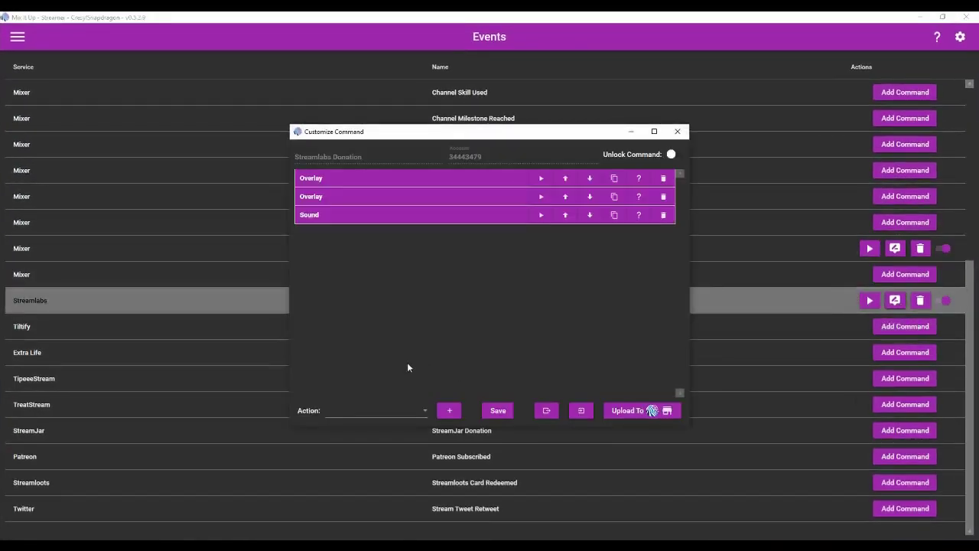
pyautogui.click(362, 412)
pyautogui.scroll(2, 353, 253)
pyautogui.scroll(-3, 354, 252)
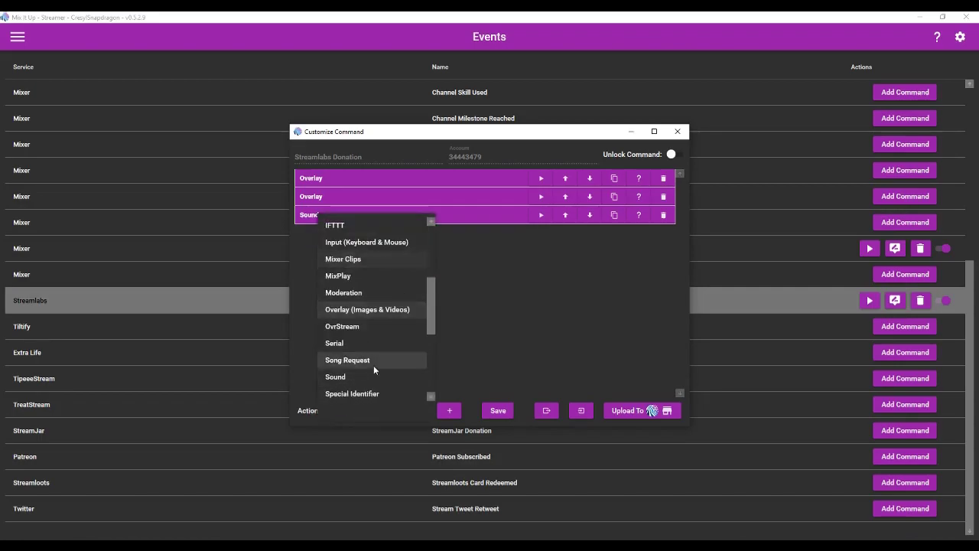
pyautogui.scroll(2, 360, 264)
pyautogui.click(362, 266)
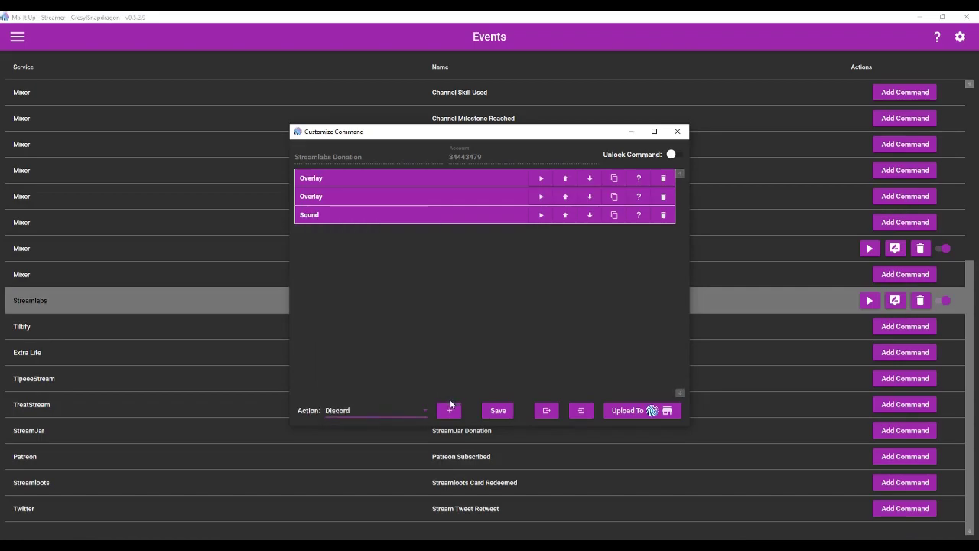
pyautogui.click(450, 410)
# Set the Streamlabs Donation Discord action to Send Message in the activity-feed chat channel.
pyautogui.click(343, 277)
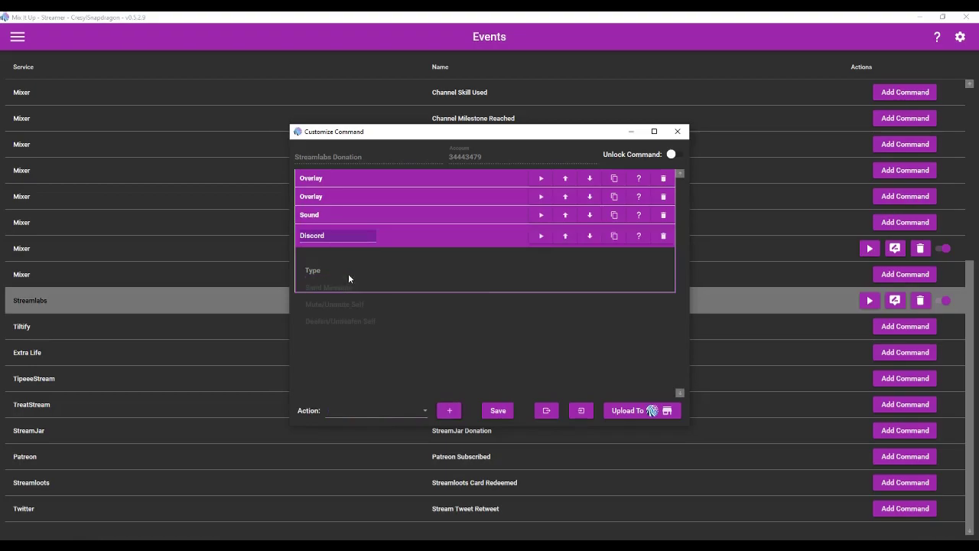
pyautogui.click(348, 273)
pyautogui.click(335, 309)
pyautogui.scroll(-5, 354, 443)
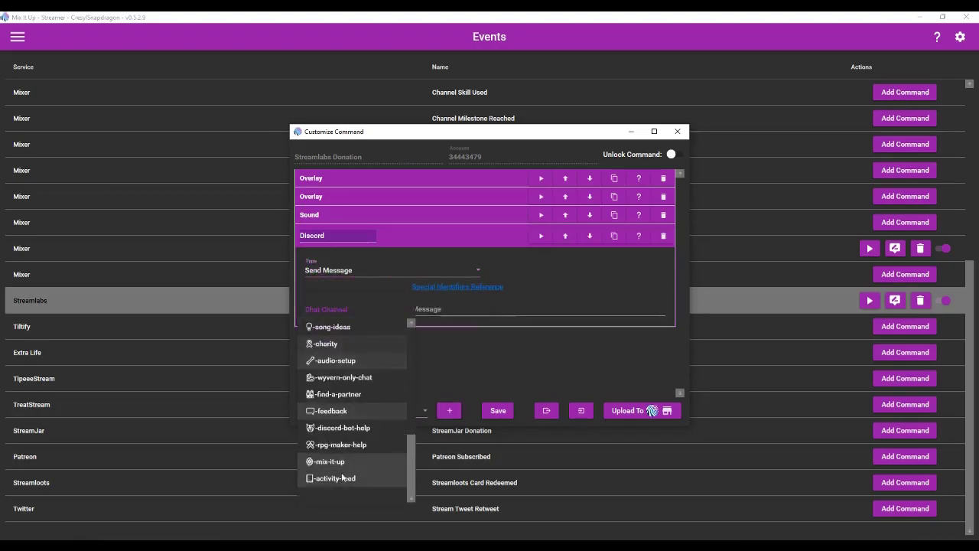
pyautogui.click(336, 309)
# Enter "$username has donated $donationamount." as the Discord message, save the Streamlabs Donation command and move the window aside to show Discord.
pyautogui.click(442, 311)
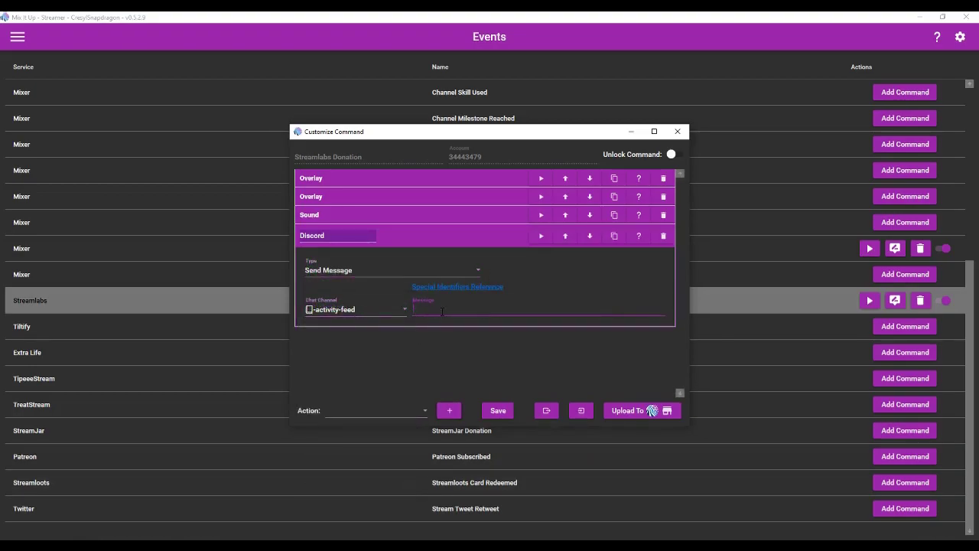
pyautogui.write('$username has donated $donationamount.')
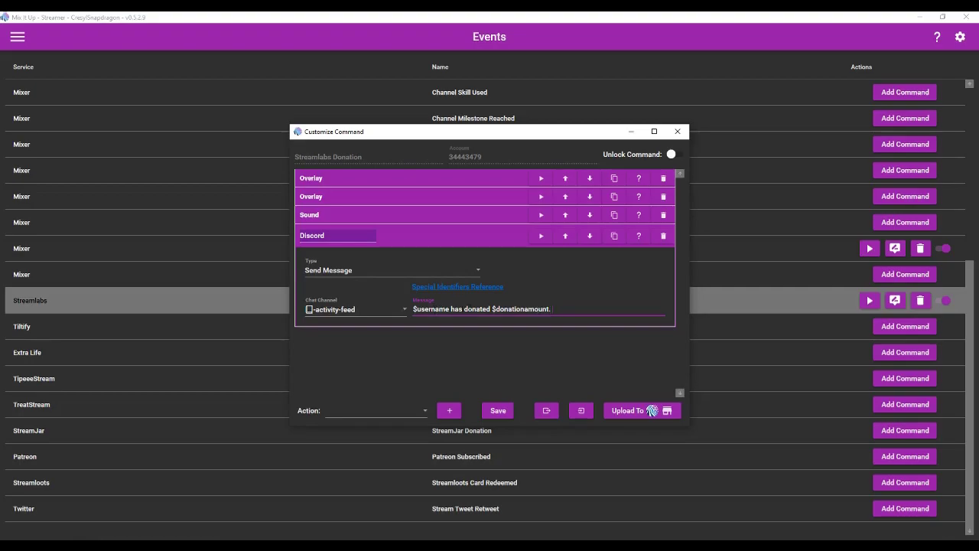
pyautogui.moveTo(492, 309); pyautogui.dragTo(552, 309)
pyautogui.click(498, 411)
pyautogui.moveTo(561, 33); pyautogui.dragTo(978, 34)
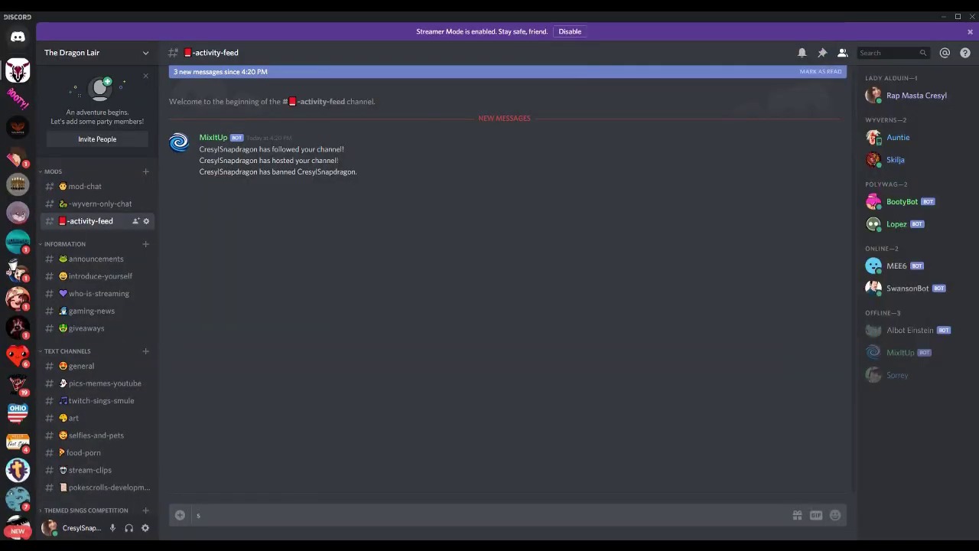